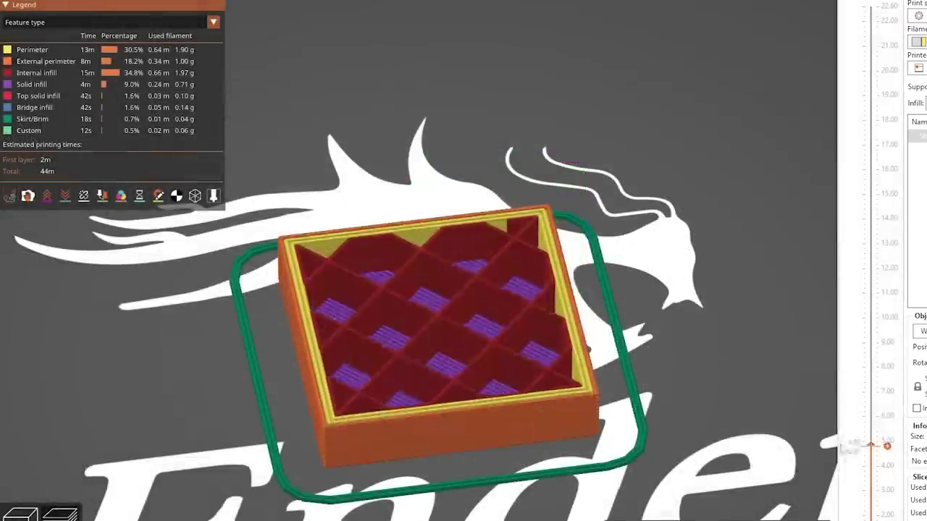
- Examine the sliced box's layers and the tool-move lines of the first layers in hollow cube gcode.gcode
scroll(832, 230, up, 10)
scroll(832, 230, up, 15)
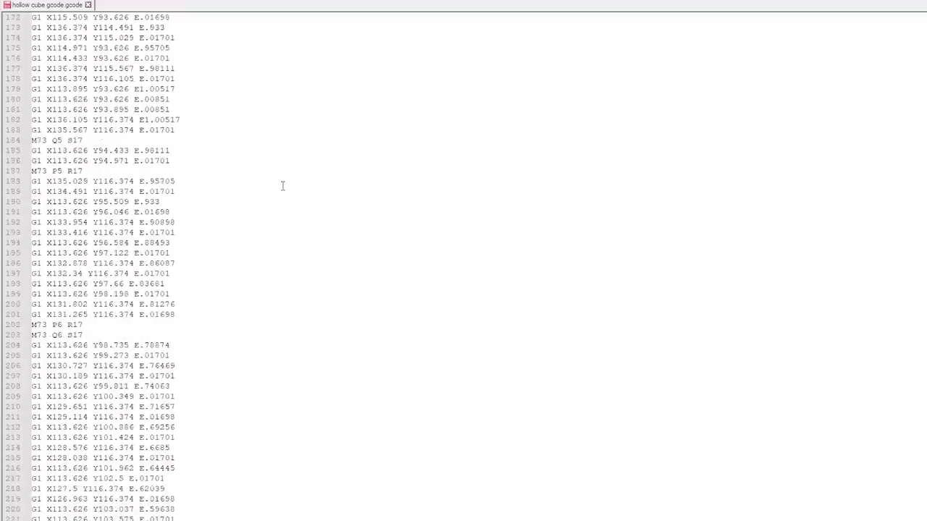
scroll(282, 187, down, 17)
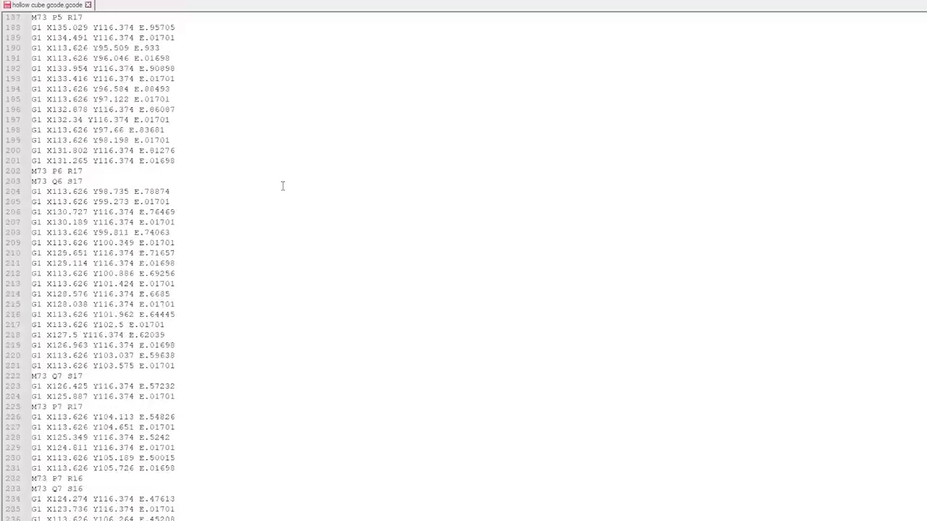
scroll(283, 186, down, 7)
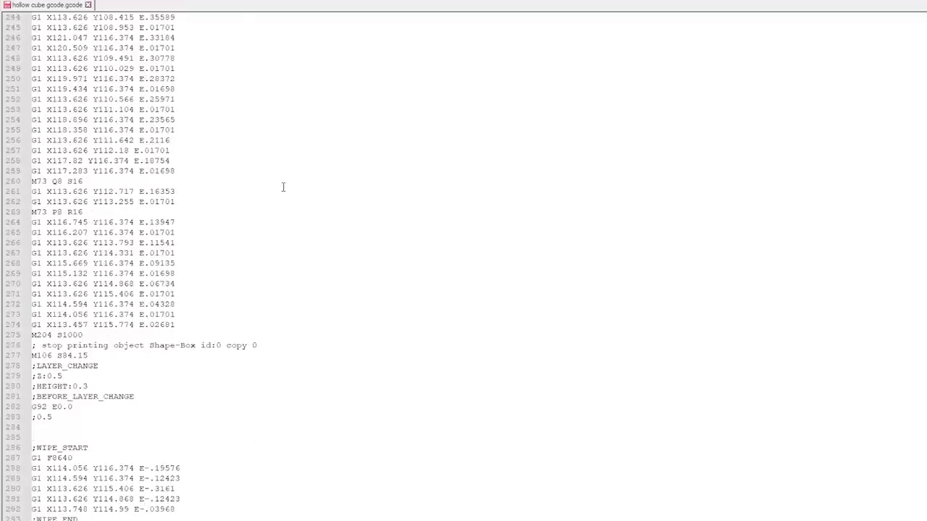
scroll(320, 259, up, 20)
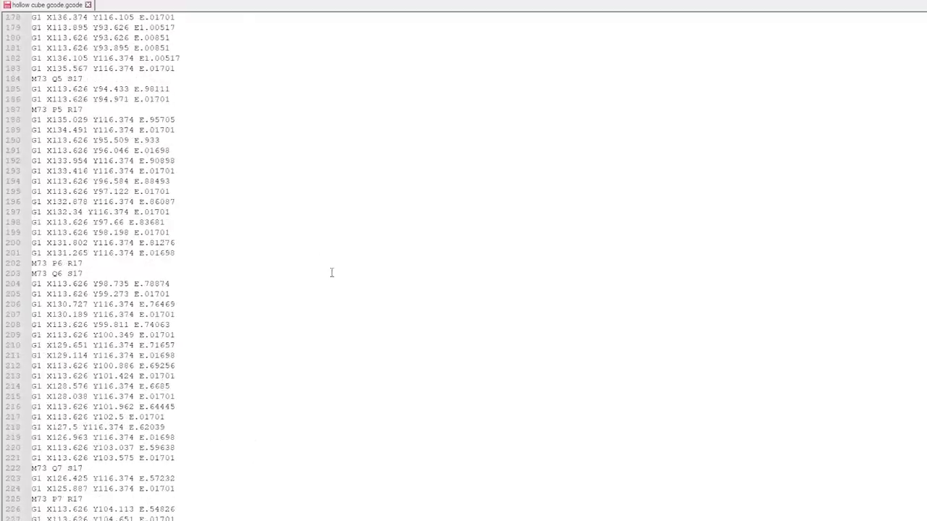
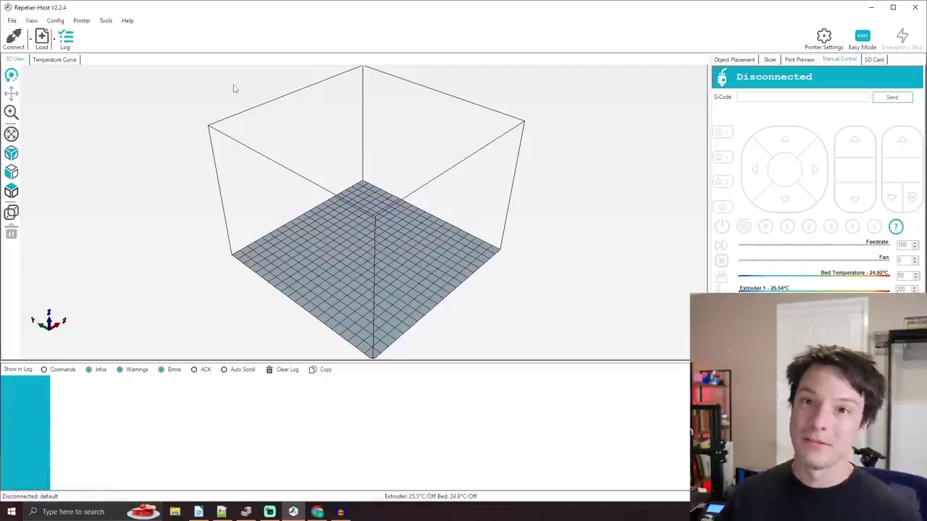
- Configure the default printer's serial connection with port COM3 and baud rate 115200, and save the printer settings
click(106, 21)
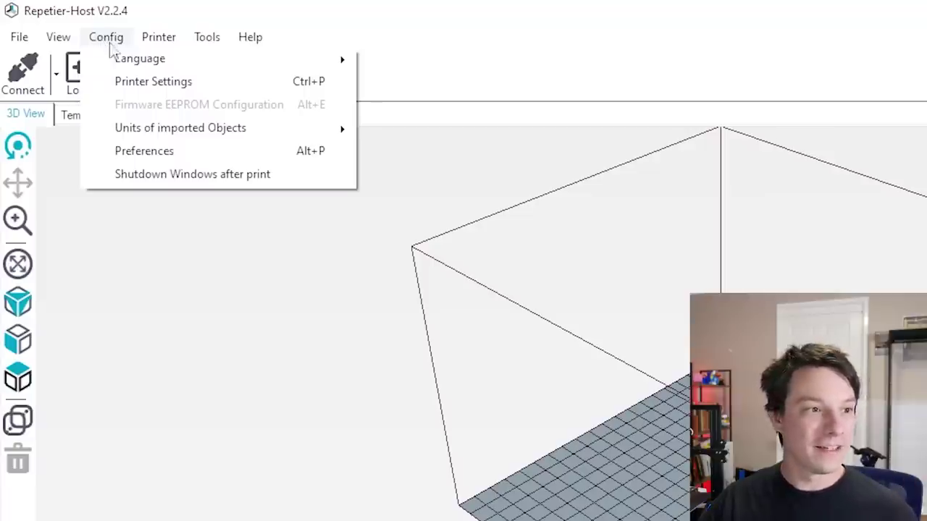
click(153, 82)
click(353, 195)
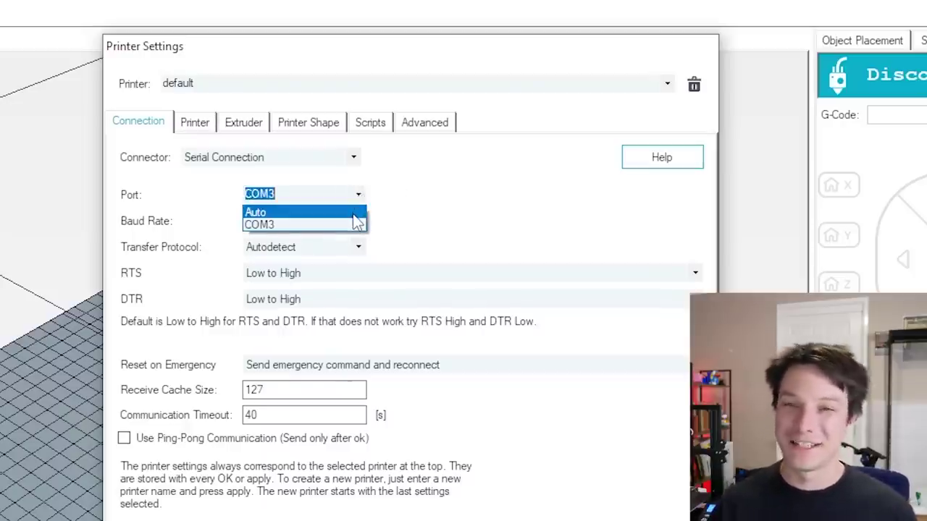
click(317, 226)
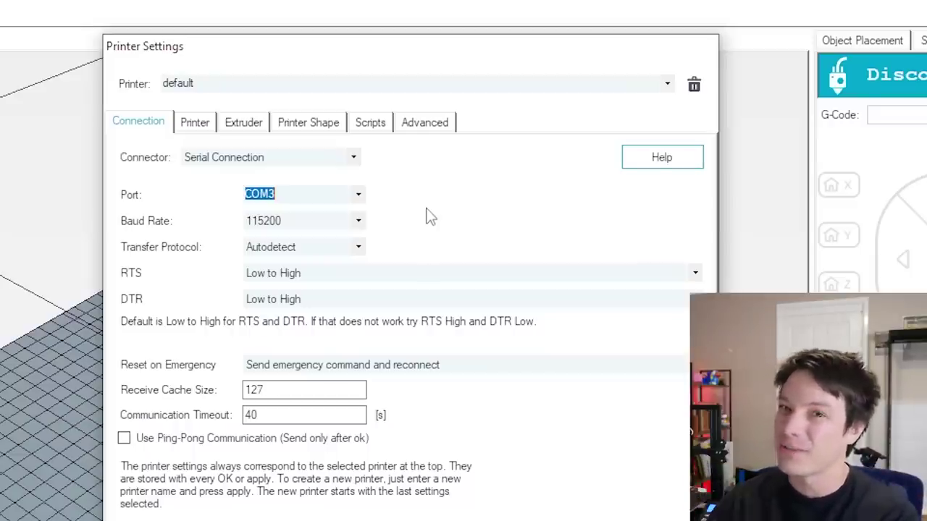
click(359, 220)
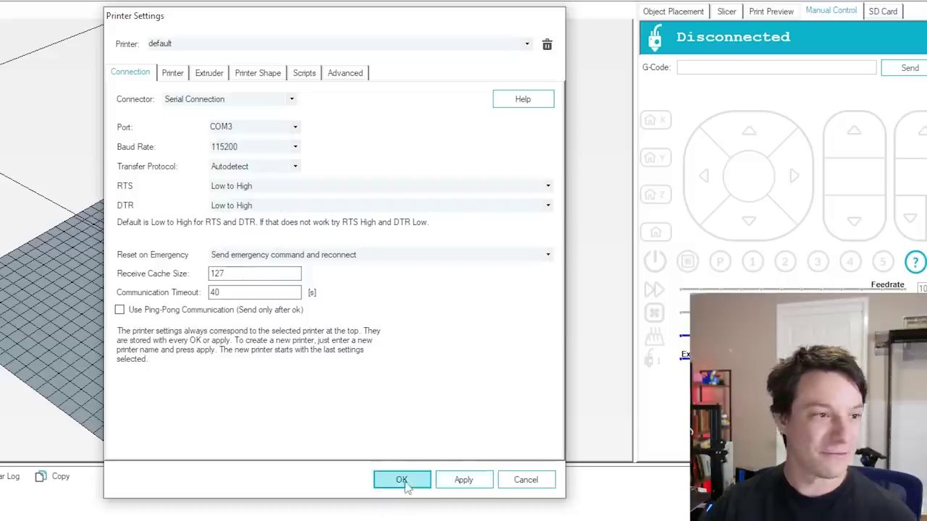
click(402, 480)
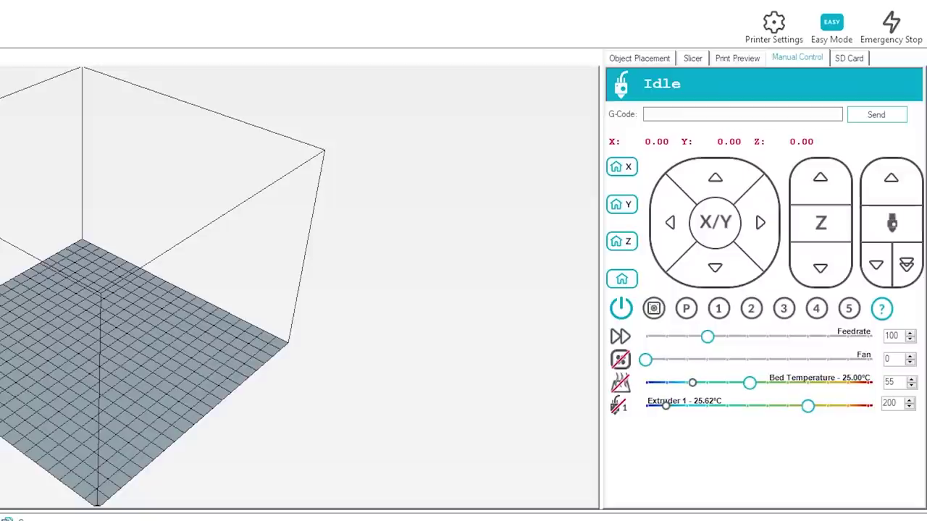
- Review the G1 lines with X, Y and E values in the hollow cube G-code file
click(686, 227)
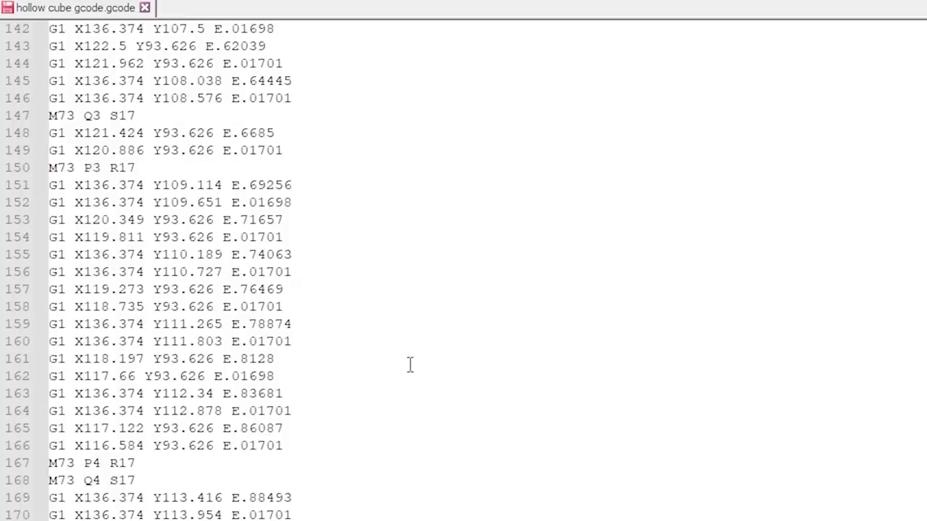
scroll(471, 314, down, 20)
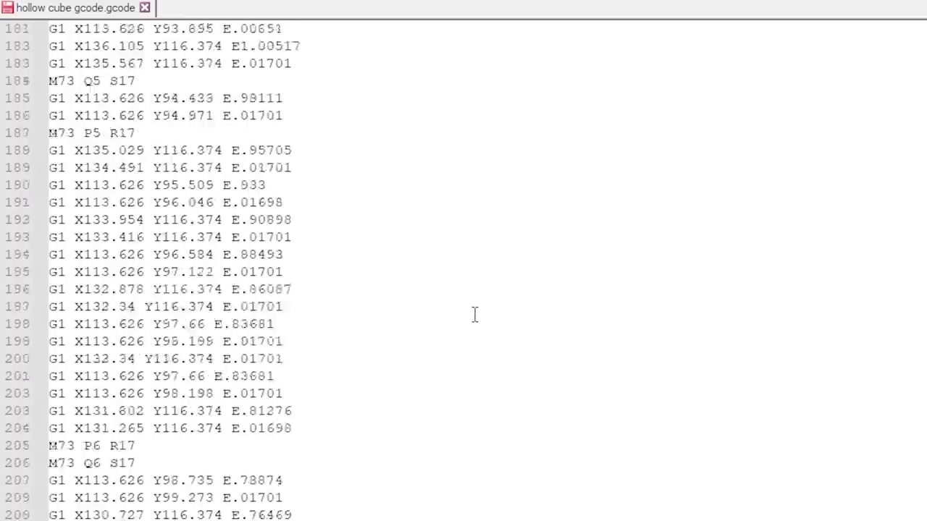
scroll(476, 314, down, 14)
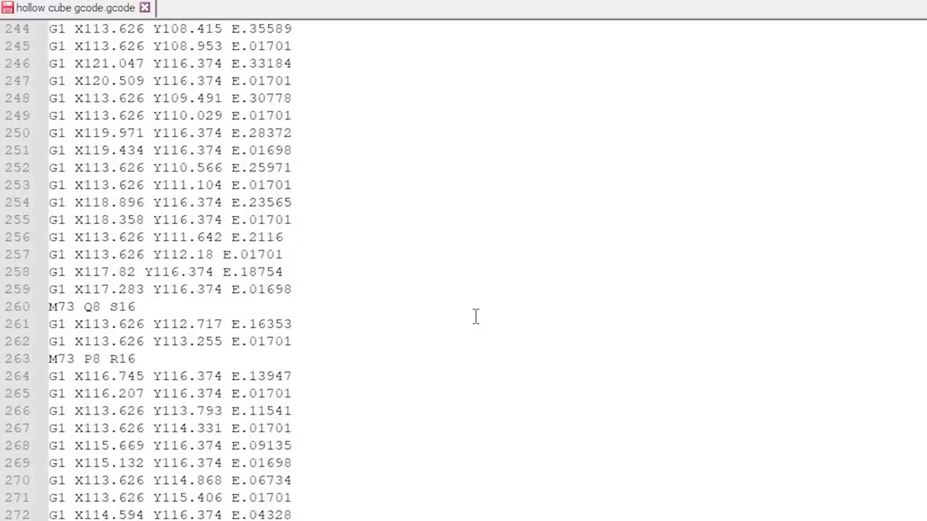
scroll(475, 317, up, 20)
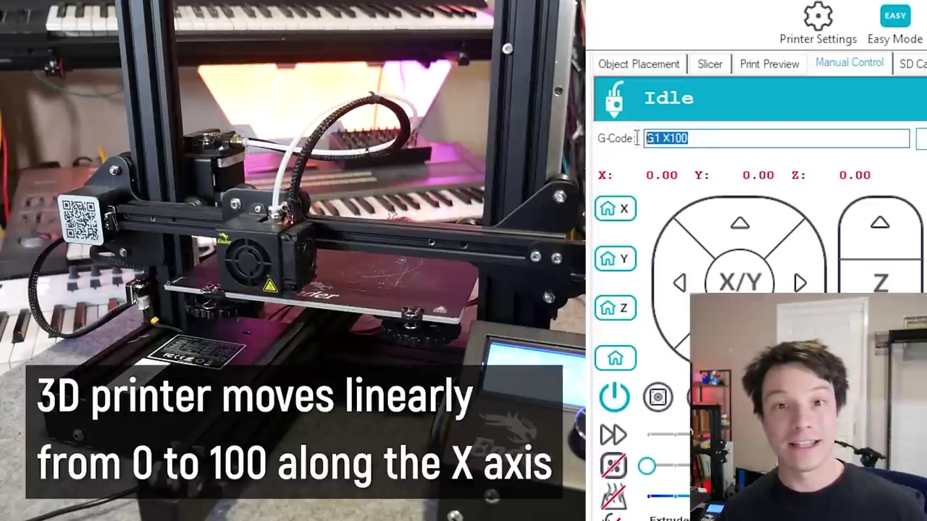
- Send G1 Y100 to the printer to move linearly to 100 along the Y axis
text(G1 Y10)
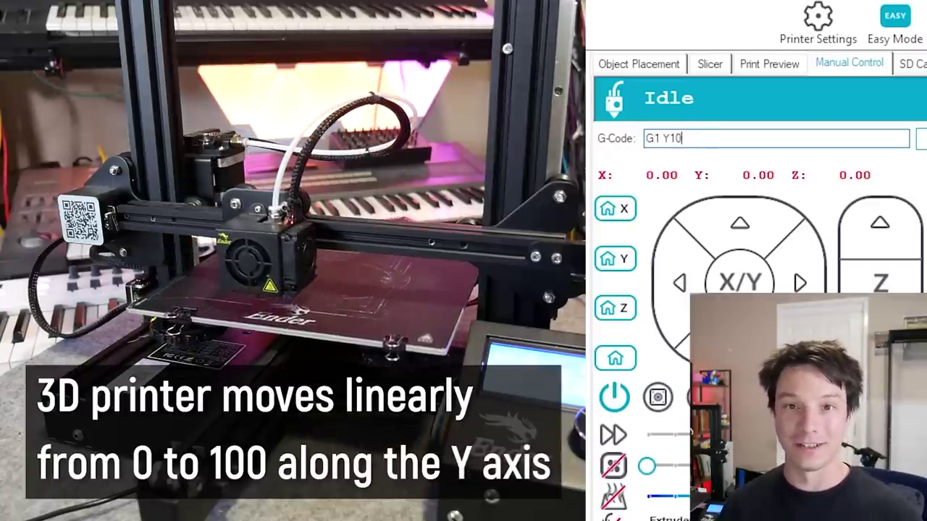
text(0)
key(Return)
- Change the axis in the G1 command to Z and send G1 Z100 to the printer
key(Left)
key(Left)
key(Left)
key(BackSpace)
text(z)
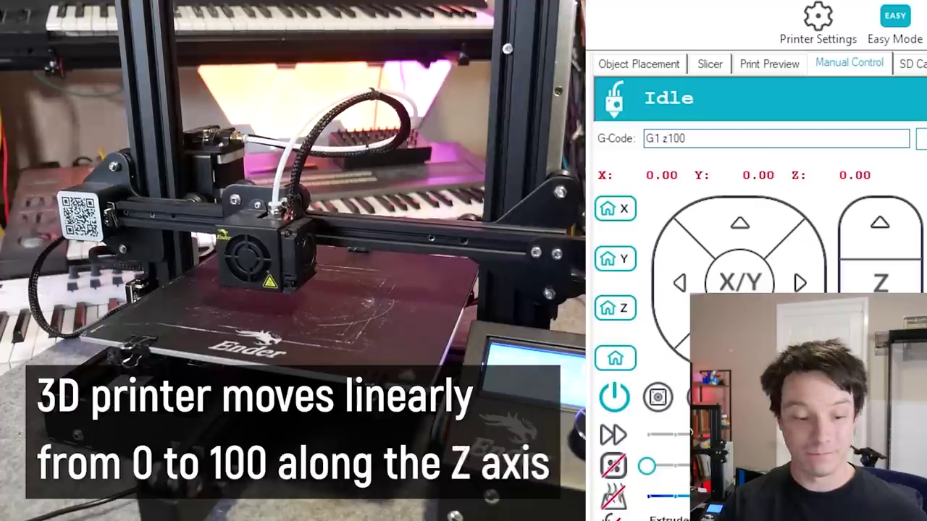
key(Return)
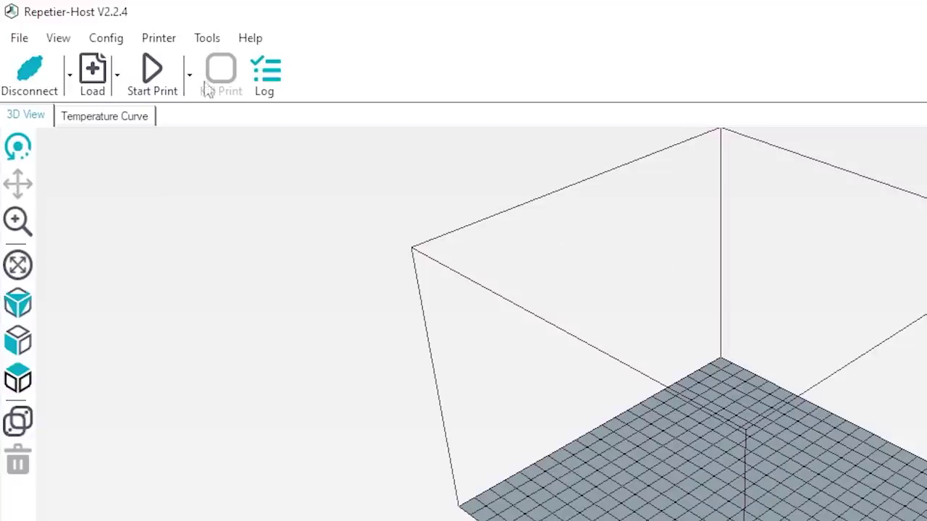
- Set the E axis resolution to 100 steps/mm in the firmware EEPROM configuration and save it
click(106, 38)
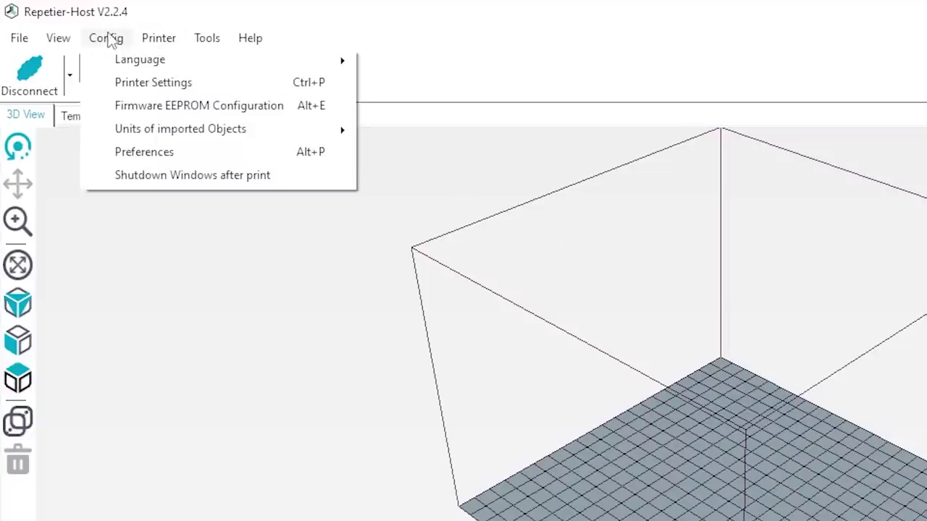
click(192, 105)
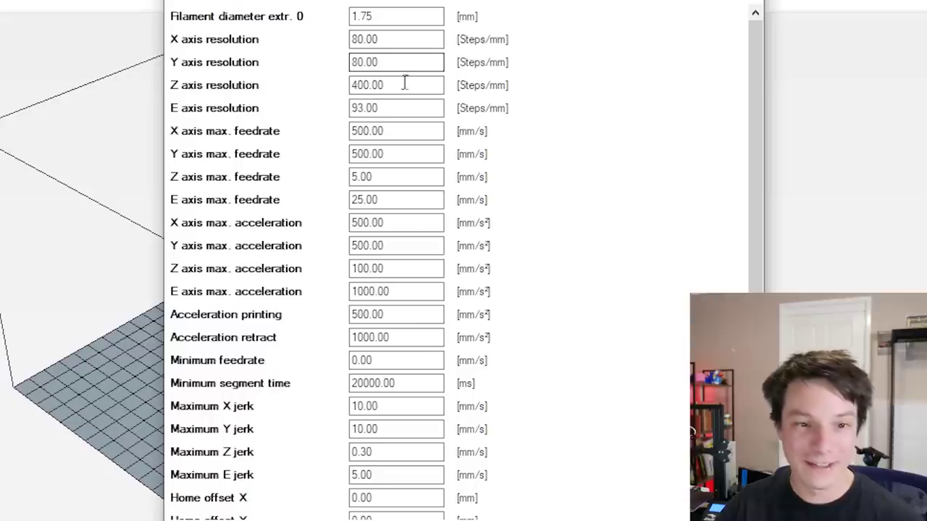
double_click(403, 108)
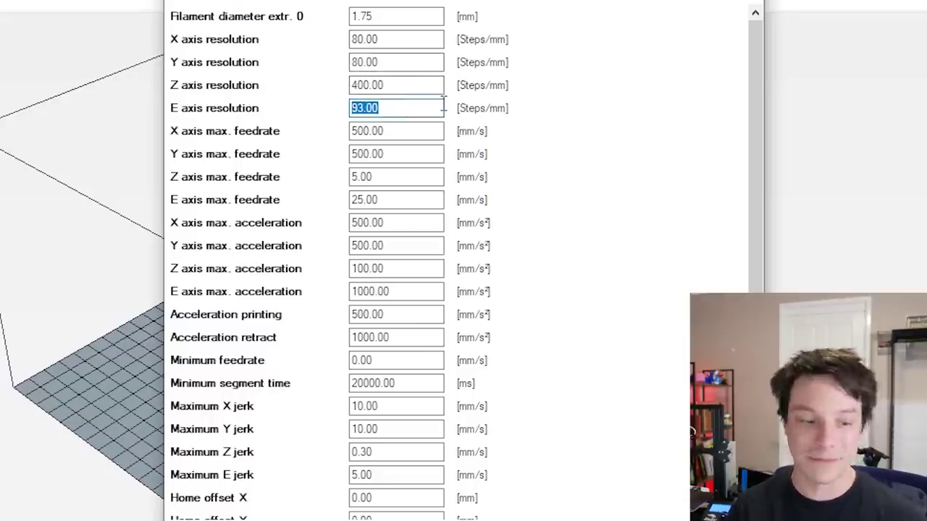
text(1)
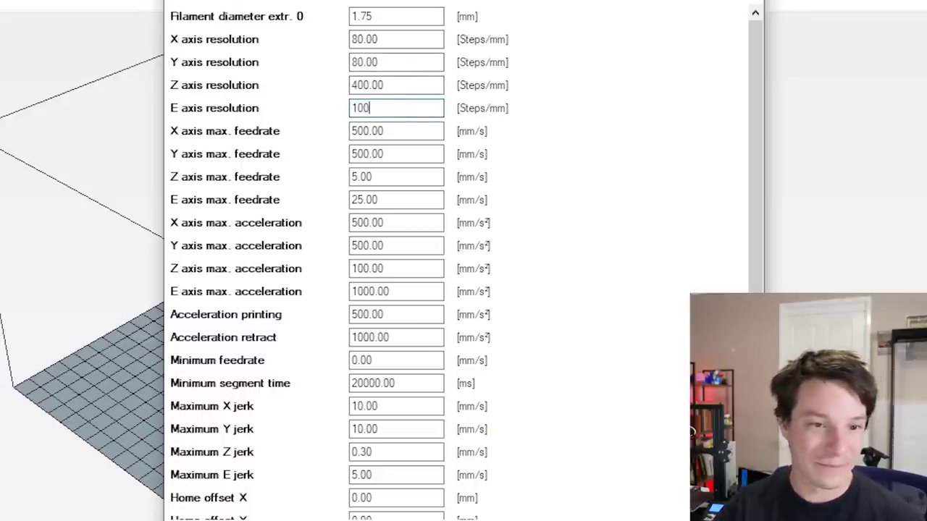
click(412, 132)
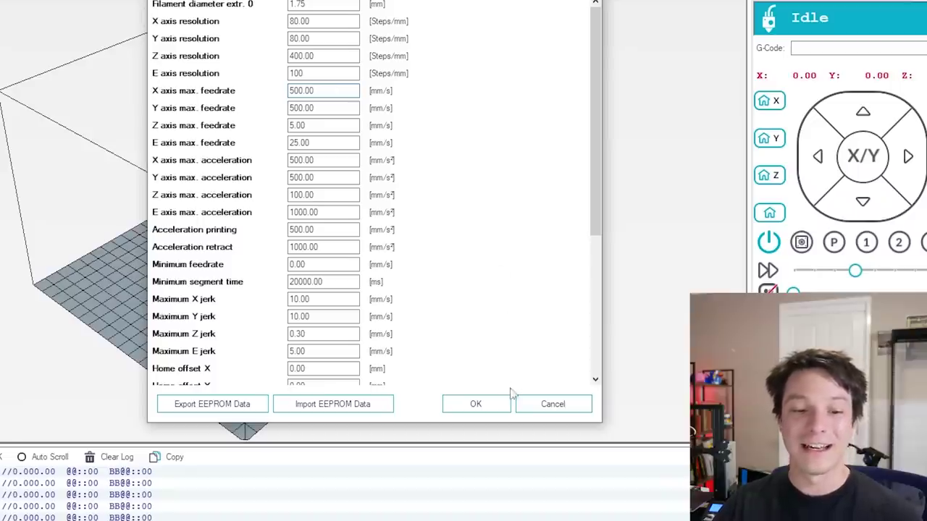
click(476, 404)
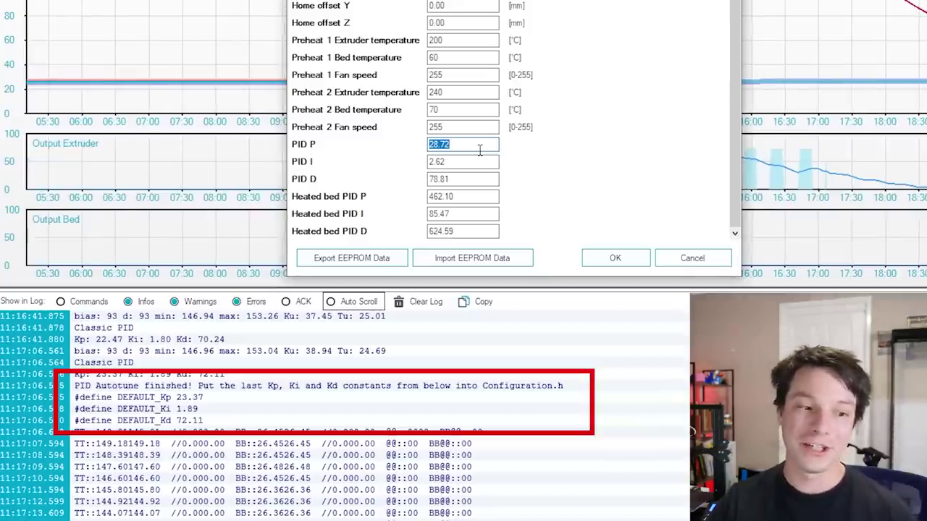
- Set PID P in the EEPROM settings to 23.37, the final Kp from the PID autotune log
text(3.)
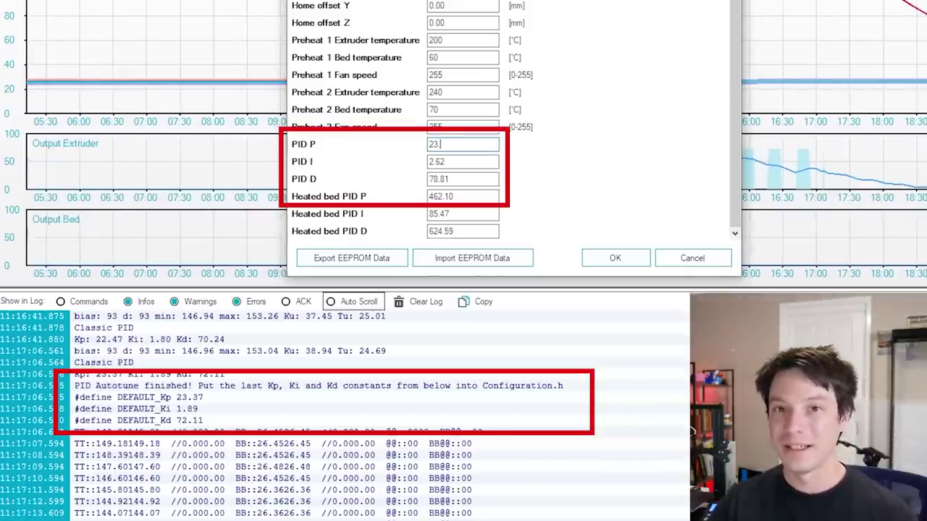
key(Tab)
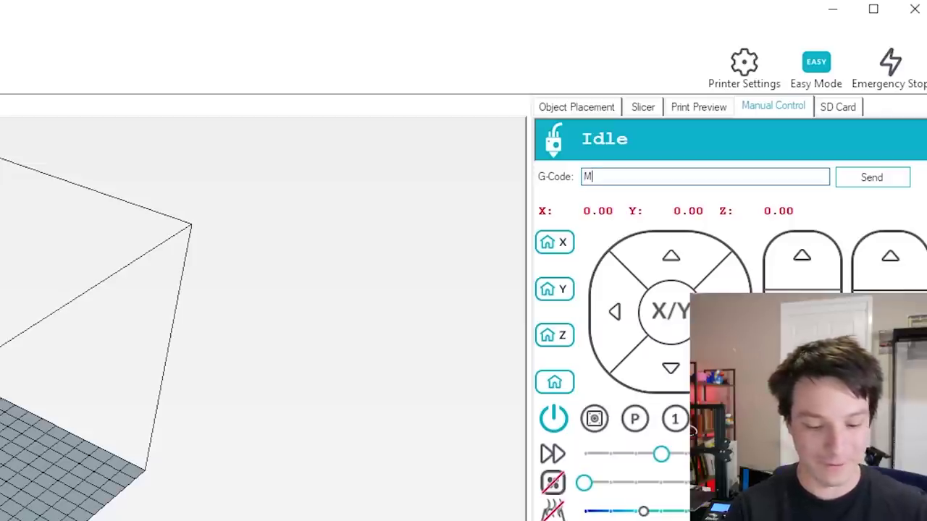
- Send the tone command M300 P10 to the printer
text(00 P10)
key(Return)
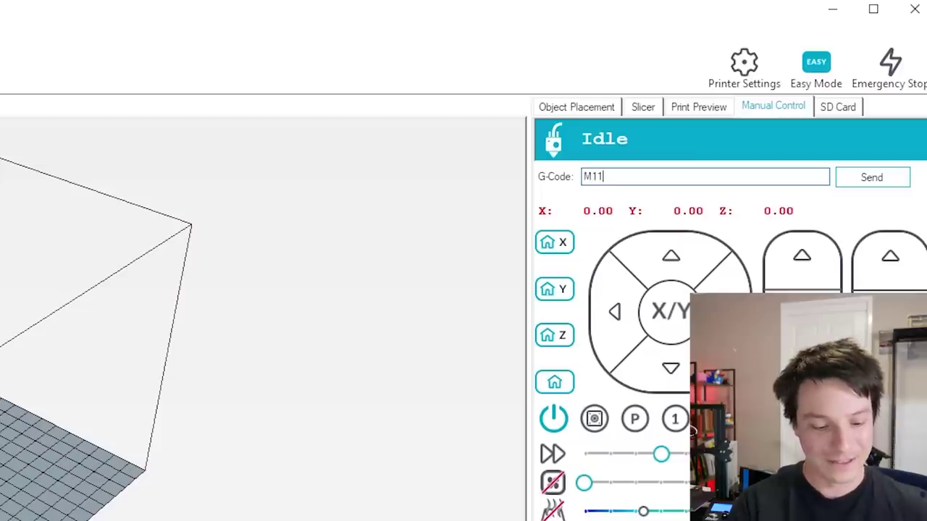
- Enter an M117 command with a message beginning "Subscr" for the printer's display
text(7 Subscr)
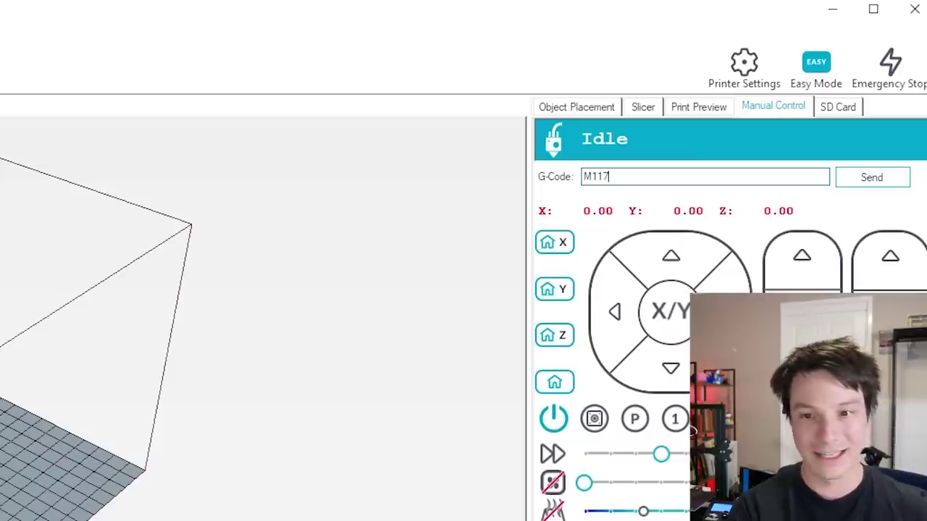